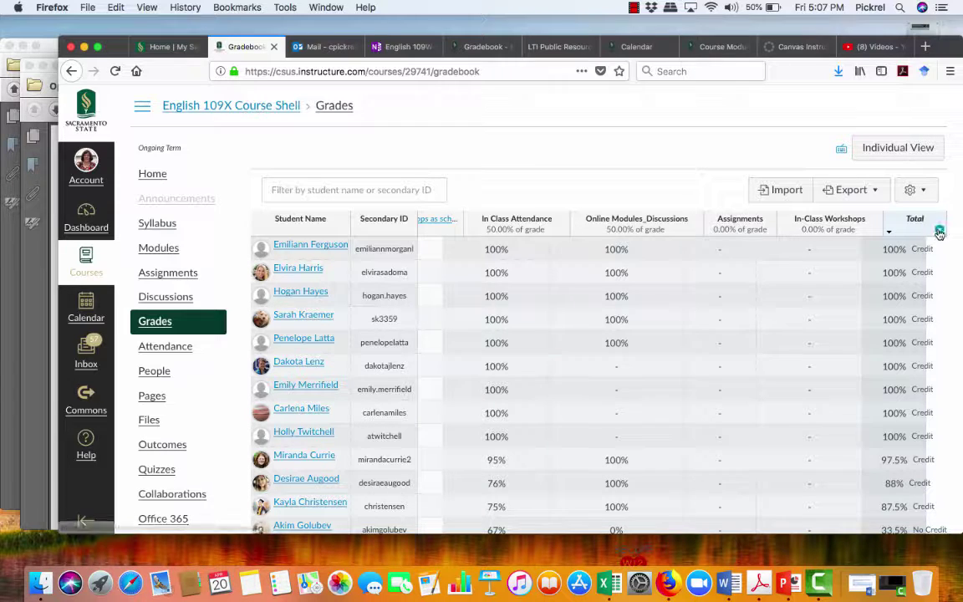
Step: Mute the "Share writing in workshops as scheduled" assignment in the gradebook
left_click(940, 232)
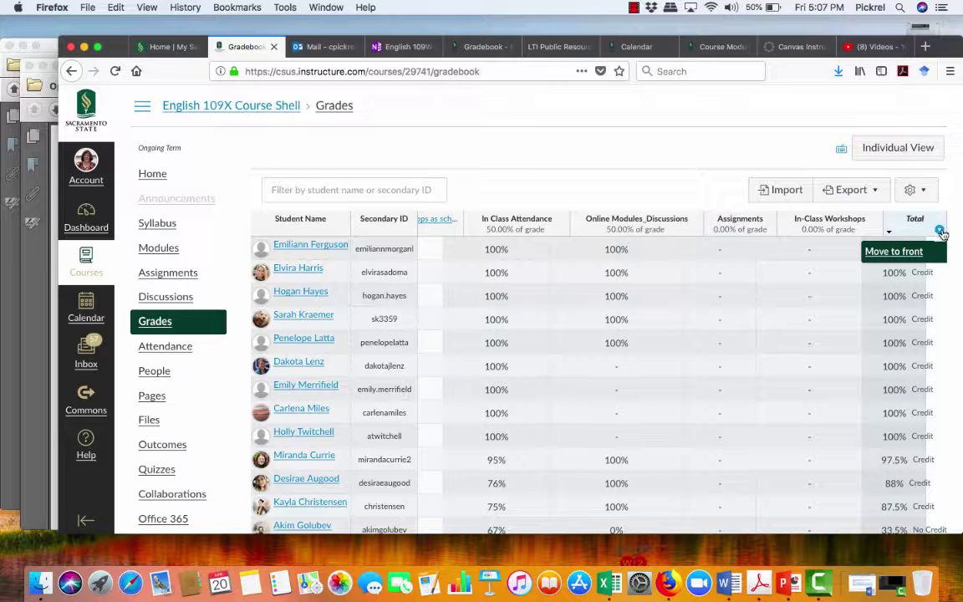
left_click(940, 232)
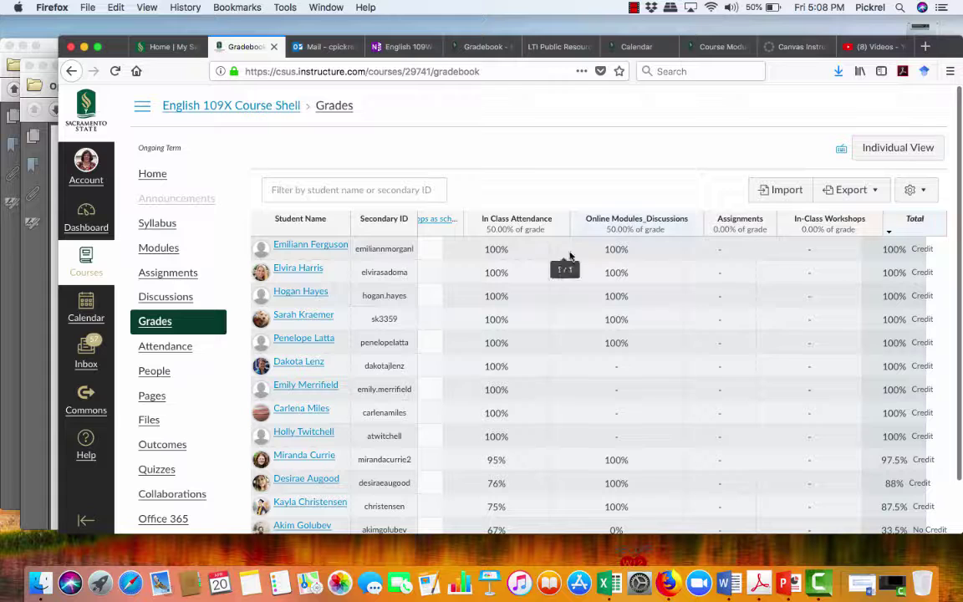
scroll(564, 247, "left", 1)
scroll(565, 248, "left", 3)
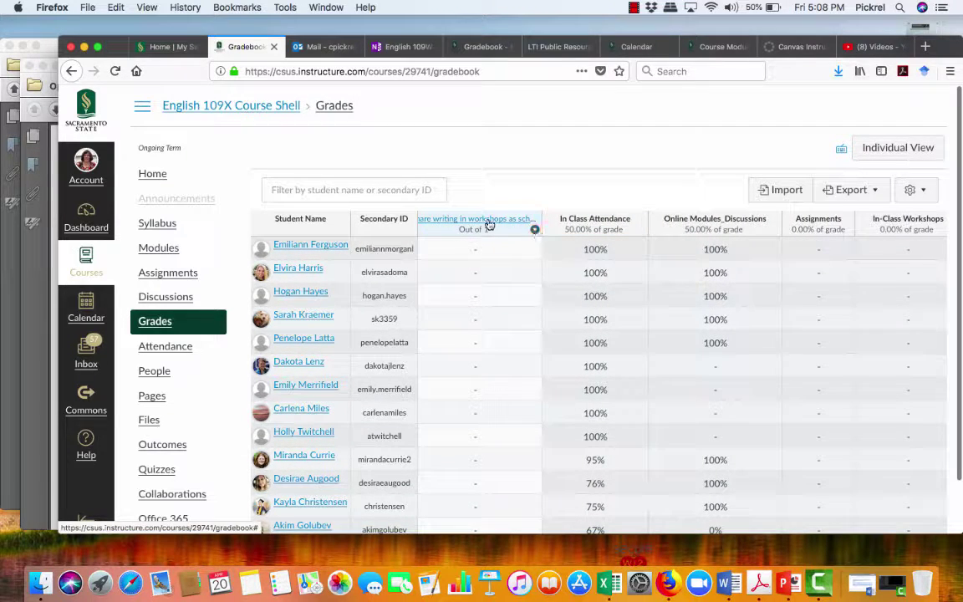
left_click(534, 230)
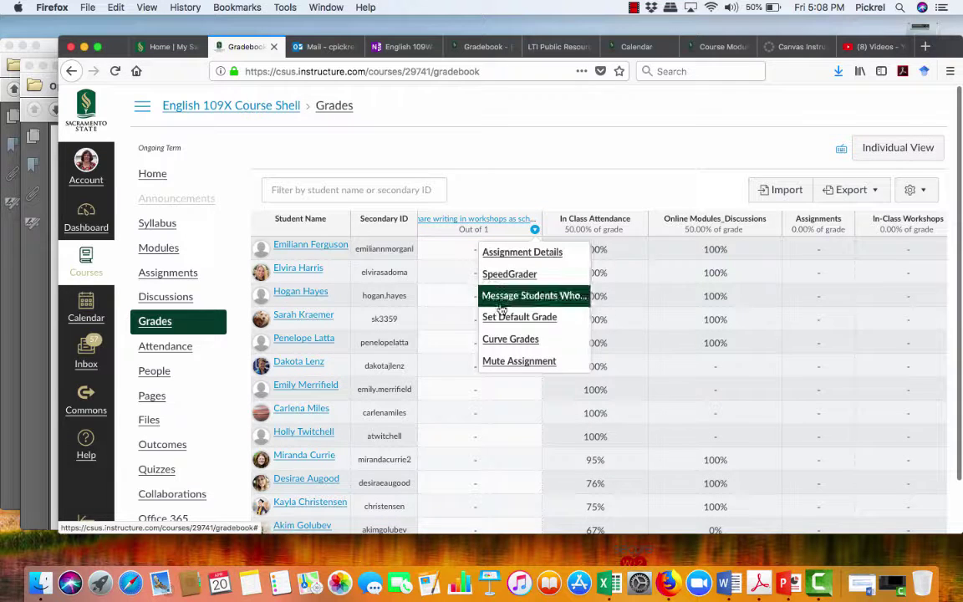
left_click(519, 361)
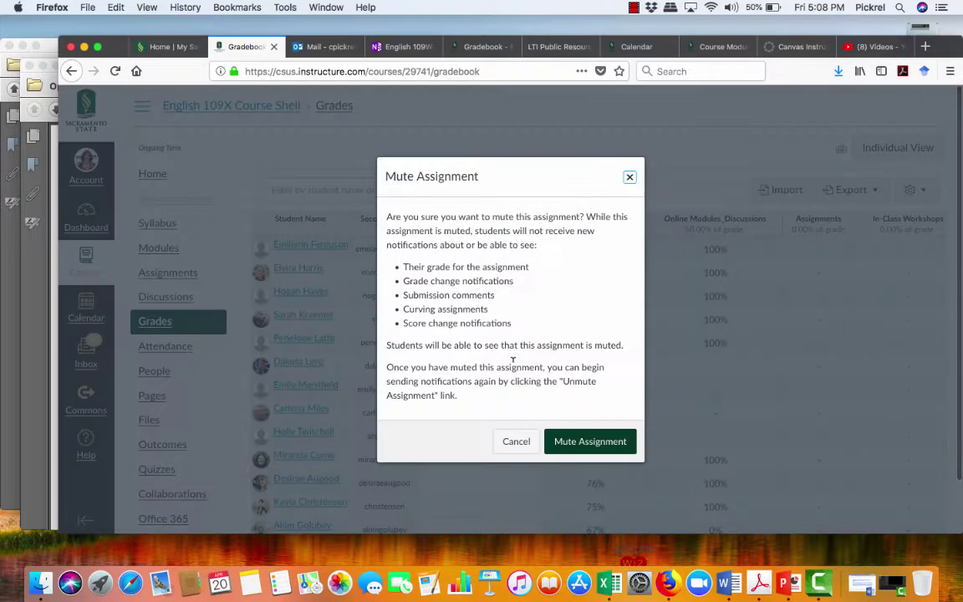
left_click(589, 442)
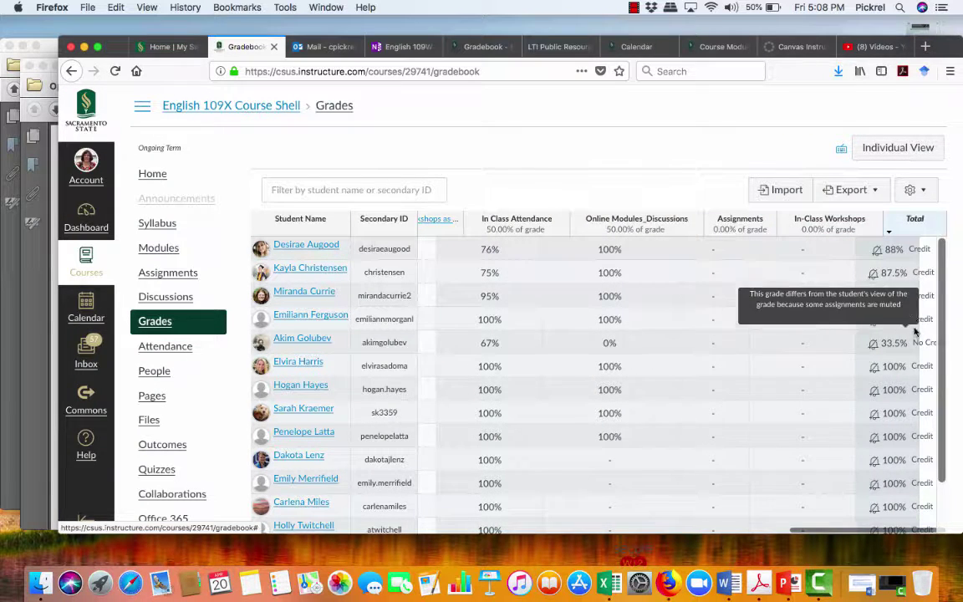
Step: Examine the muted-grade markers in the gradebook's Total column and compare them with the individual assignment columns
mouse_move(890, 348)
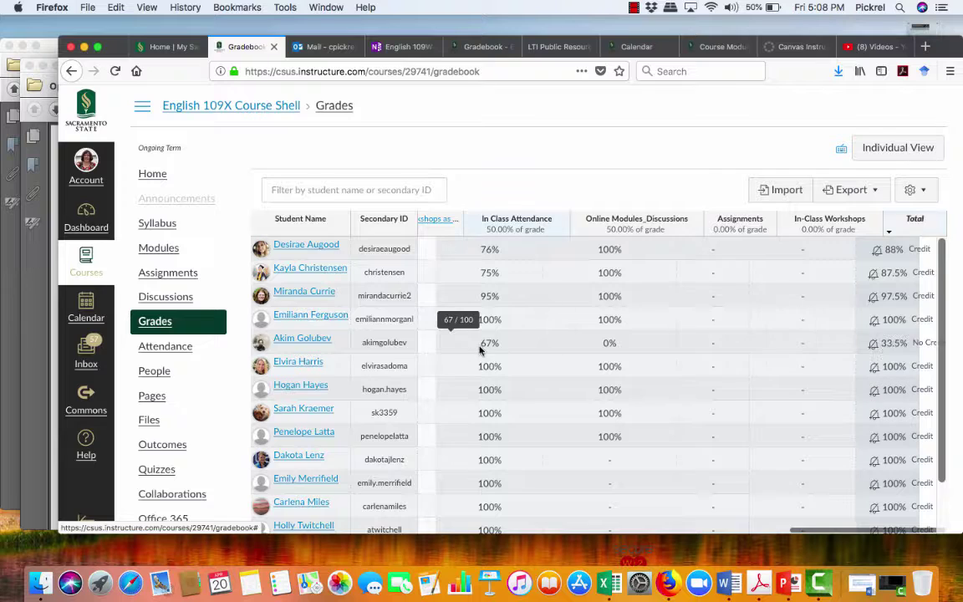
scroll(502, 326, "left", 5)
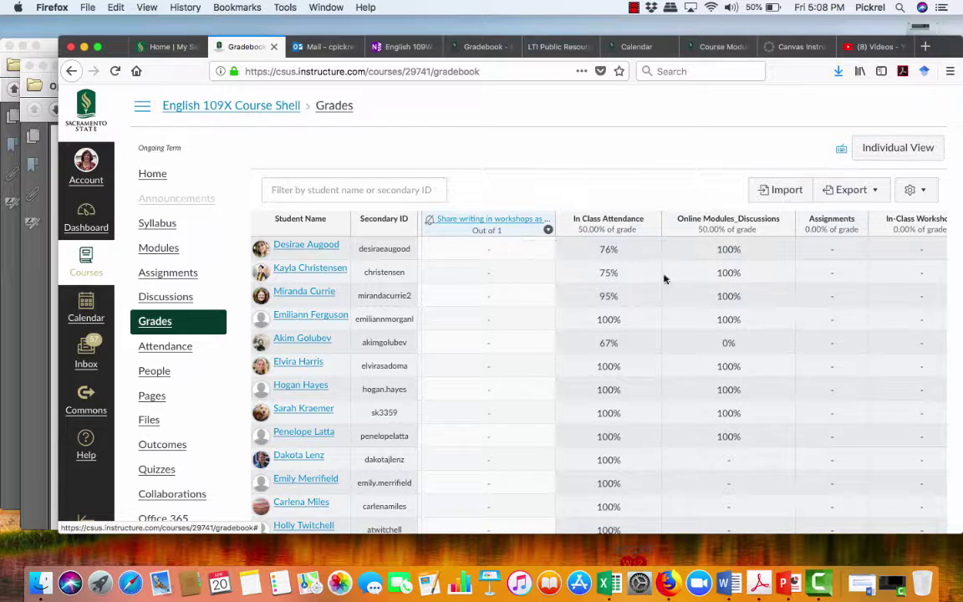
scroll(756, 310, "right", 3)
mouse_move(931, 333)
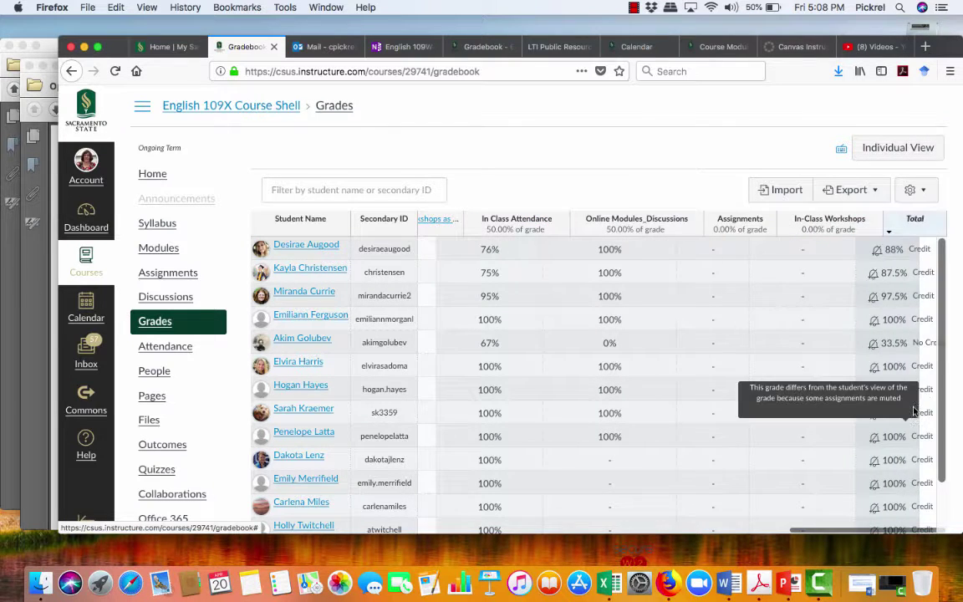
scroll(504, 401, "left", 5)
scroll(505, 401, "left", 5)
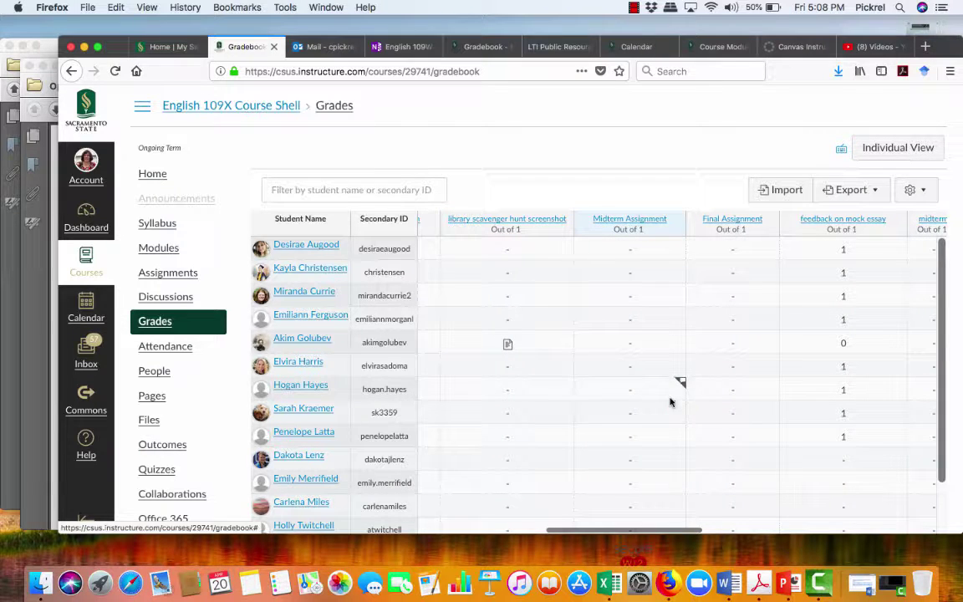
scroll(688, 418, "right", 3)
scroll(688, 419, "right", 7)
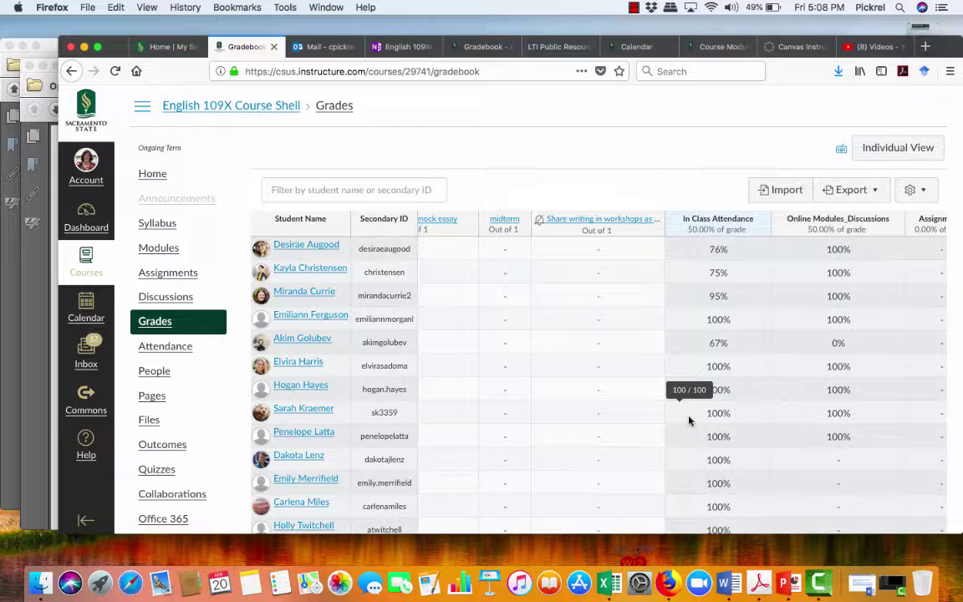
scroll(689, 420, "right", 5)
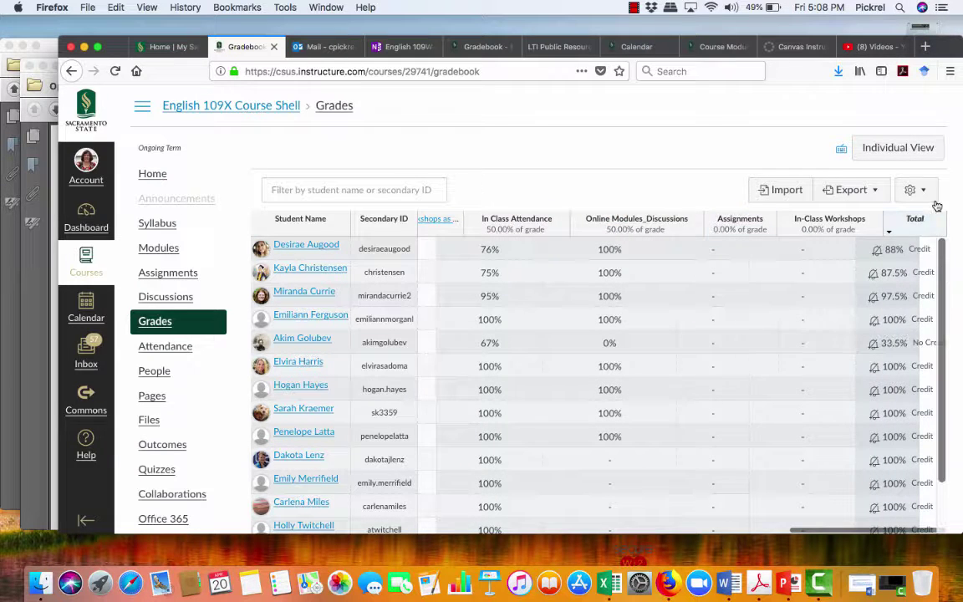
mouse_move(910, 406)
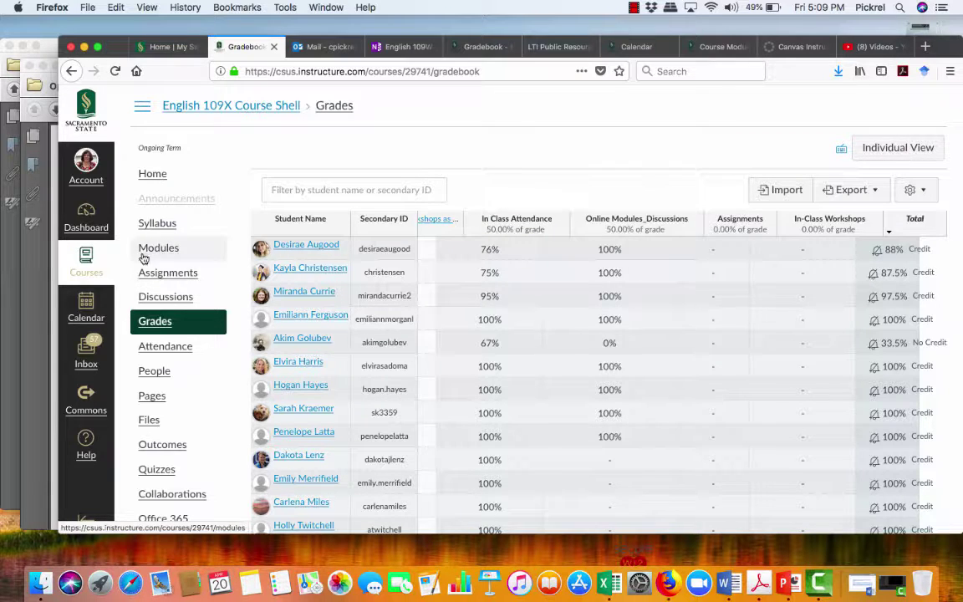
Step: Open the course's Assignments page and review the assignment groups, their weights and the assignments in each
left_click(170, 275)
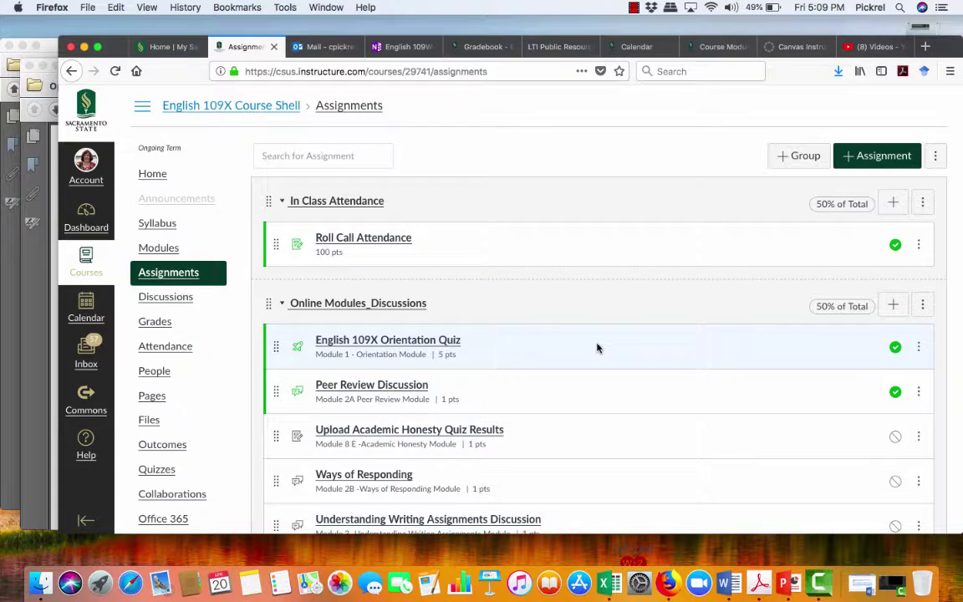
scroll(595, 346, "down", 3)
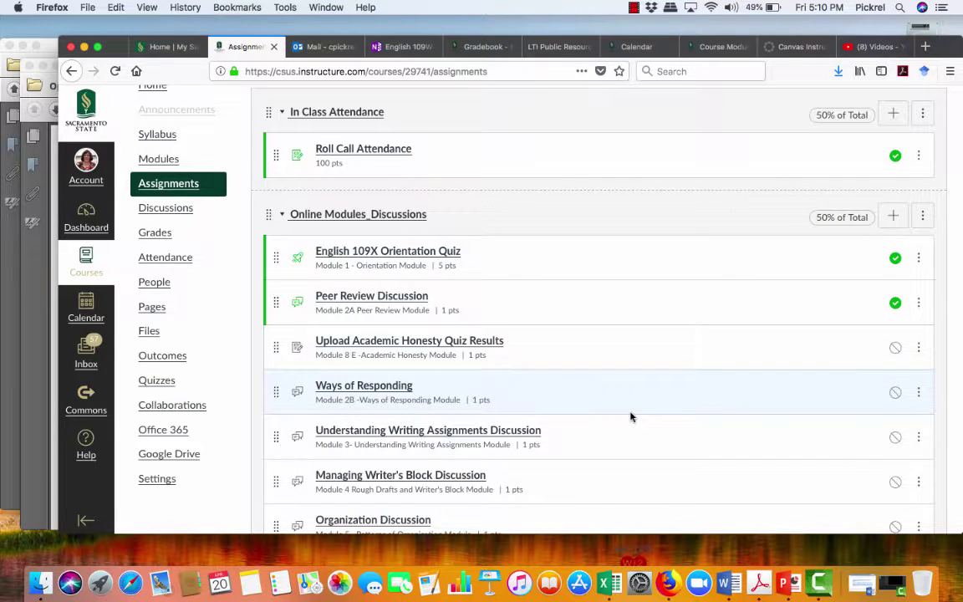
scroll(631, 416, "down", 5)
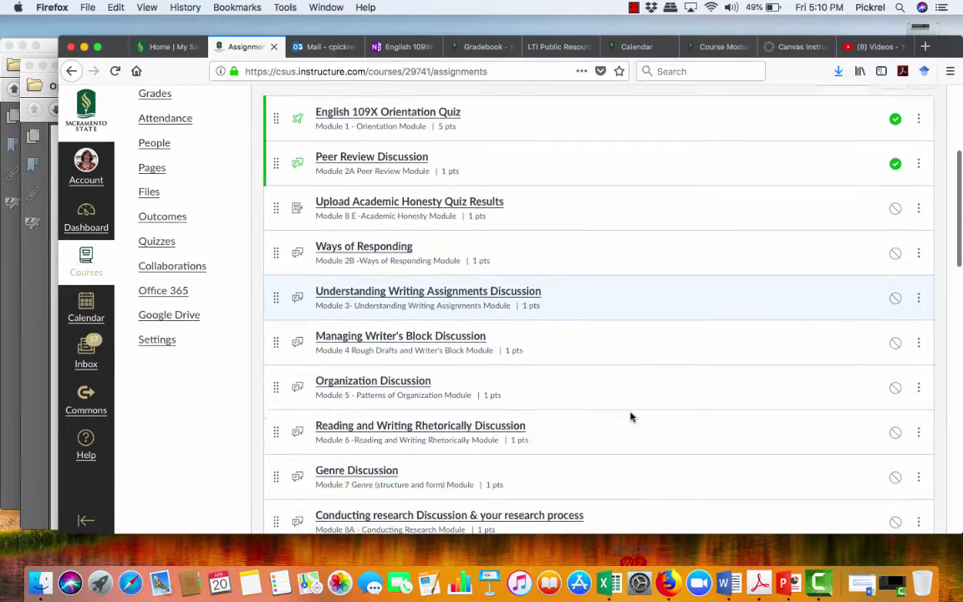
scroll(631, 416, "down", 3)
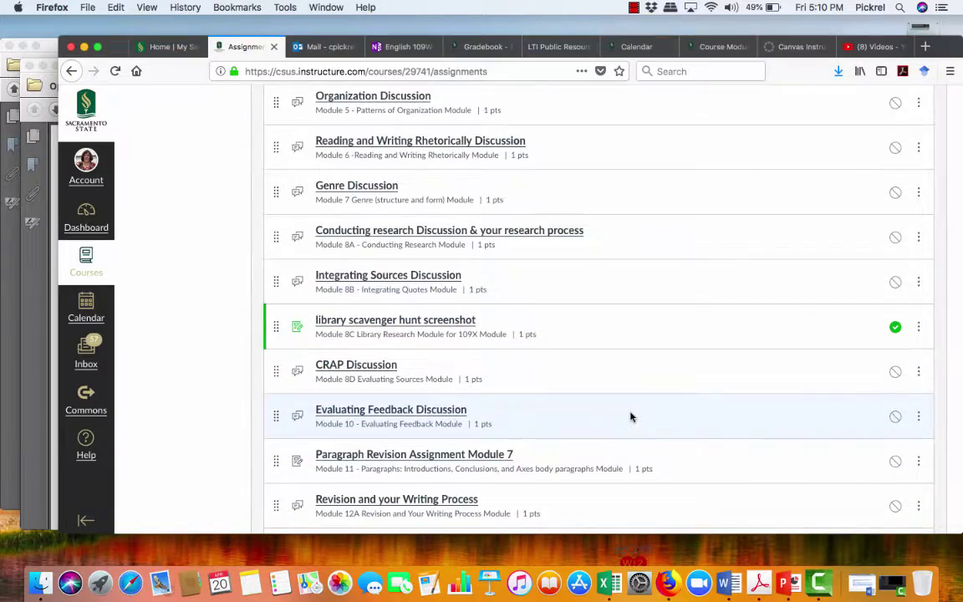
scroll(631, 416, "down", 2)
scroll(631, 416, "down", 3)
scroll(631, 416, "down", 3)
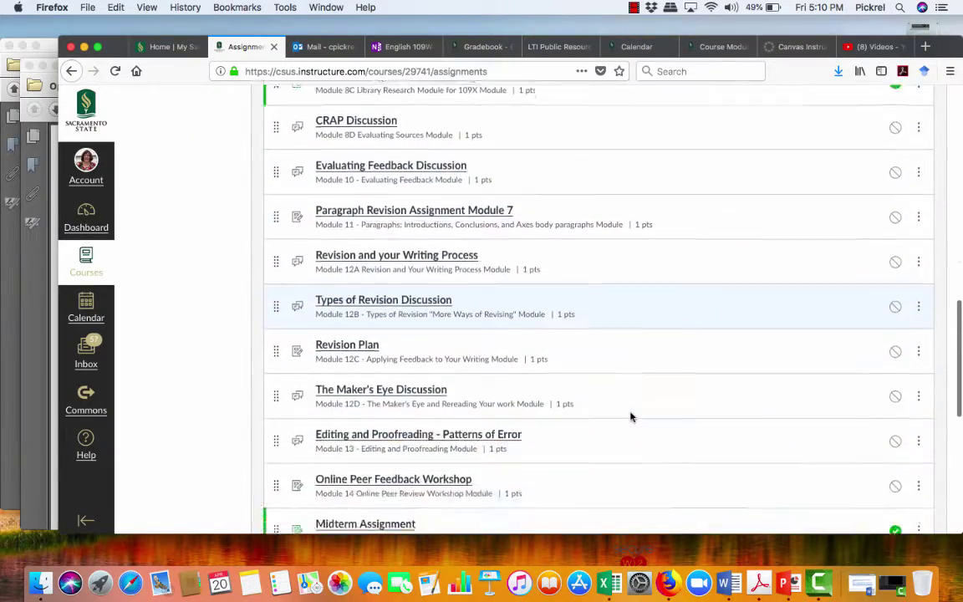
scroll(631, 417, "up", 6)
scroll(631, 416, "up", 9)
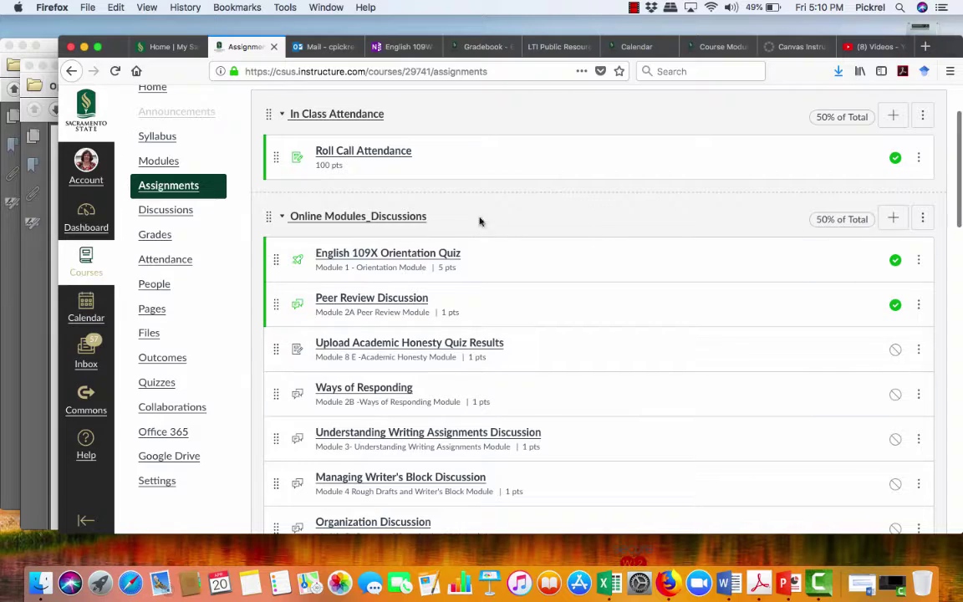
scroll(713, 434, "down", 15)
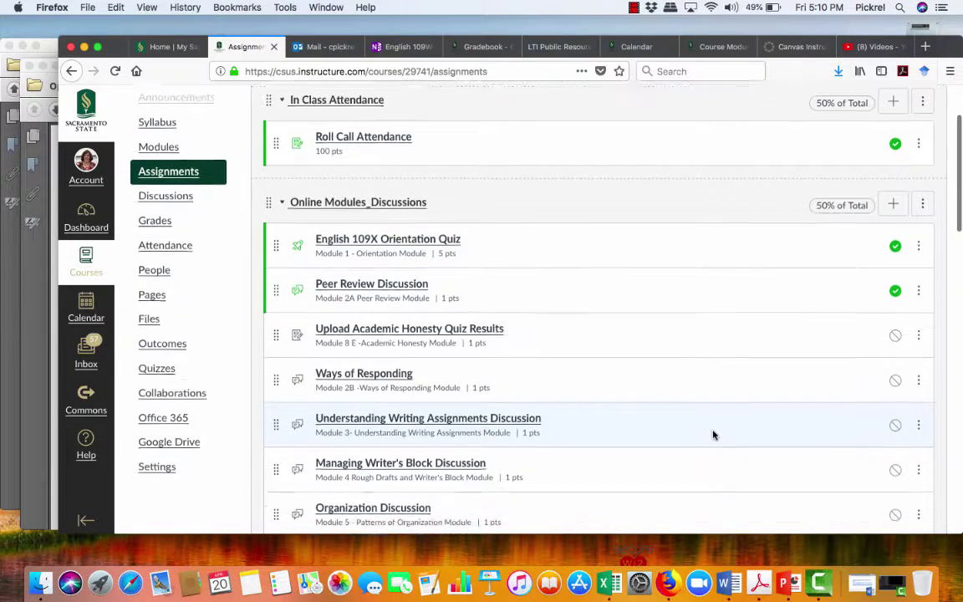
scroll(713, 434, "down", 7)
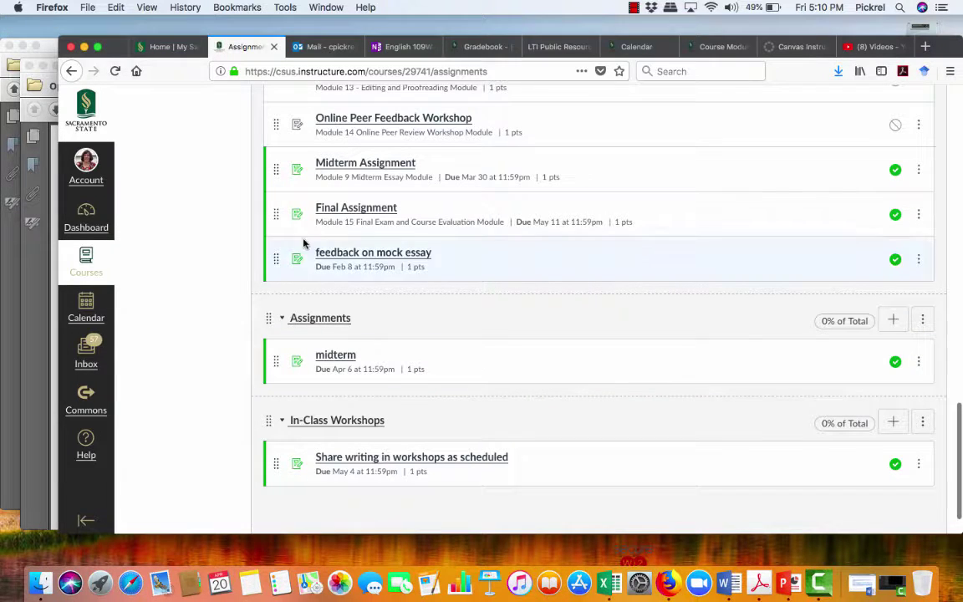
Step: Move Final Assignment and Midterm Assignment from the Online Modules_Discussions group into the Assignments group
left_click_drag(275, 233, 278, 328)
left_click_drag(278, 173, 280, 273)
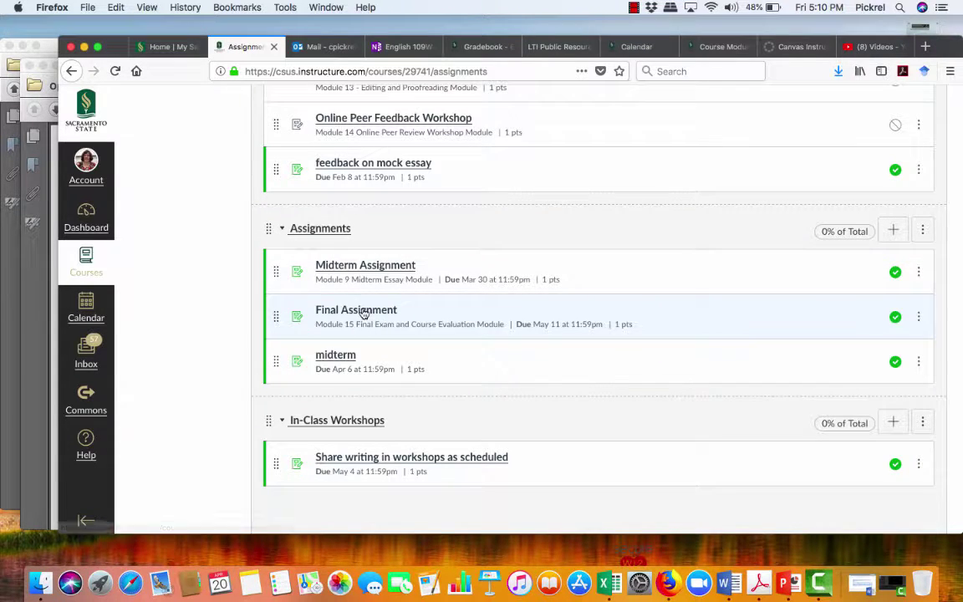
Step: Move Midterm Assignment and Final Assignment back into the Online Modules_Discussions group
left_click_drag(277, 276, 273, 171)
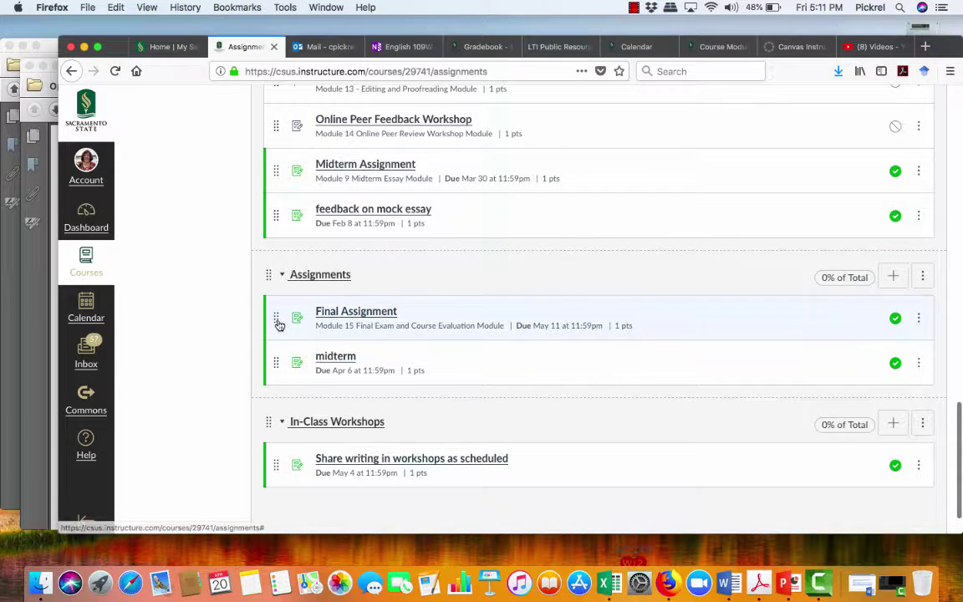
left_click_drag(278, 324, 273, 147)
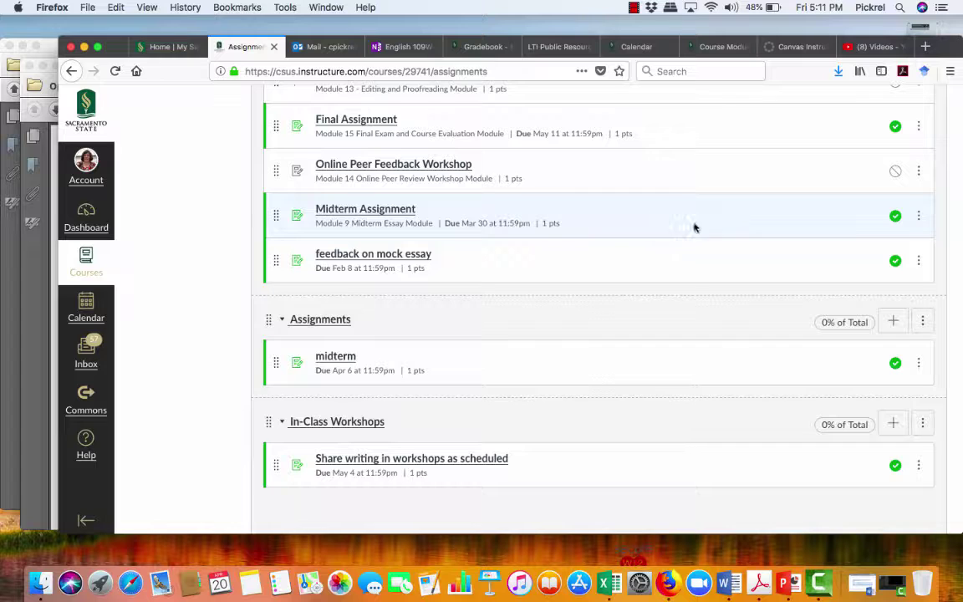
Step: Check the assignment group and Total columns in the course gradebook, and return to the Assignments page
scroll(693, 219, "up", 1)
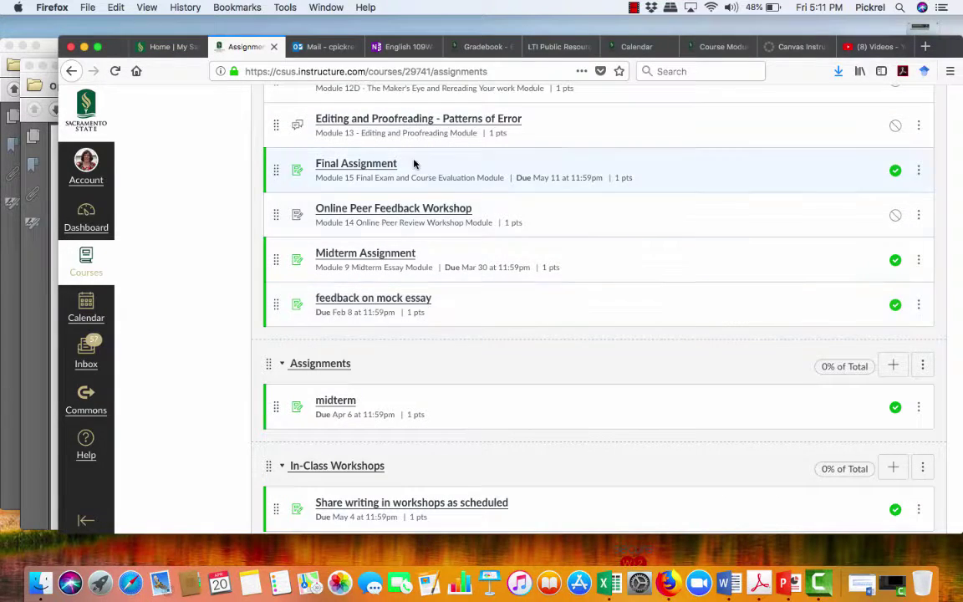
scroll(585, 309, "up", 8)
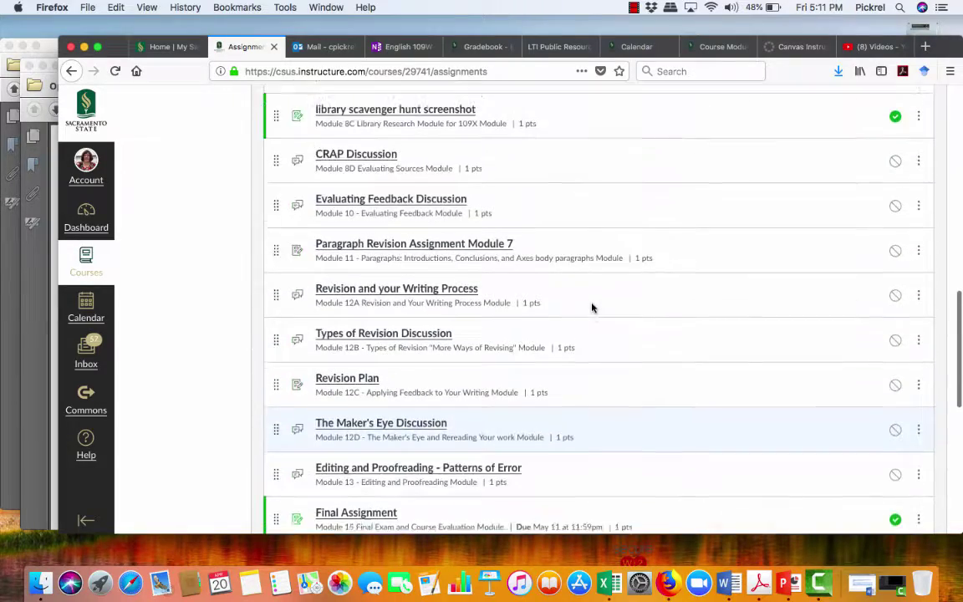
scroll(410, 309, "up", 15)
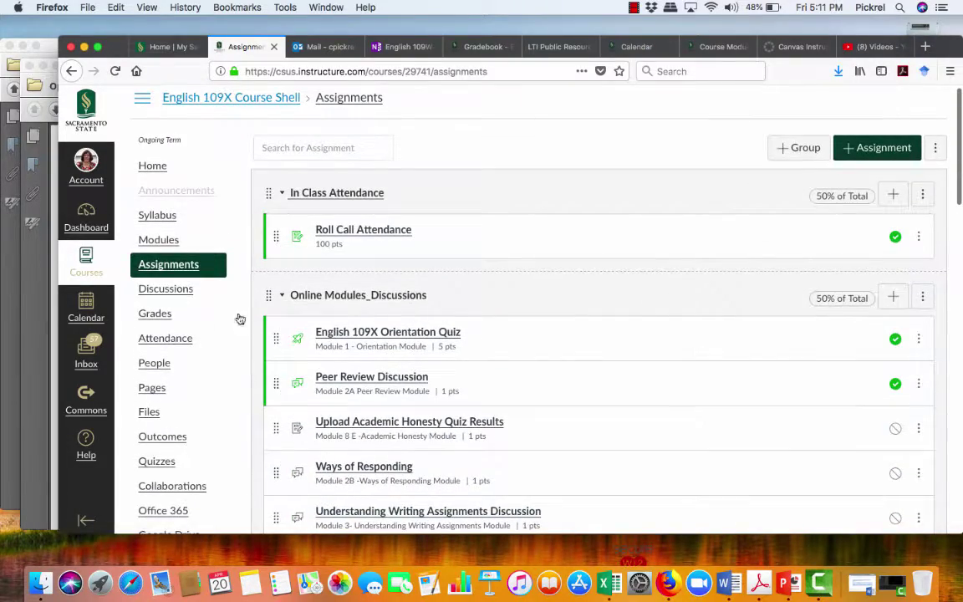
scroll(241, 436, "down", 2)
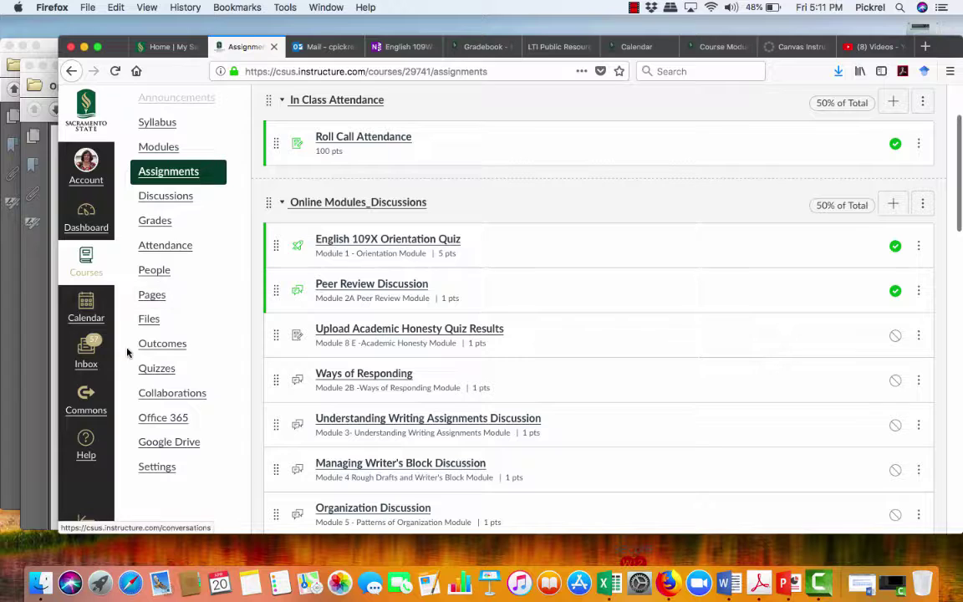
left_click(149, 222)
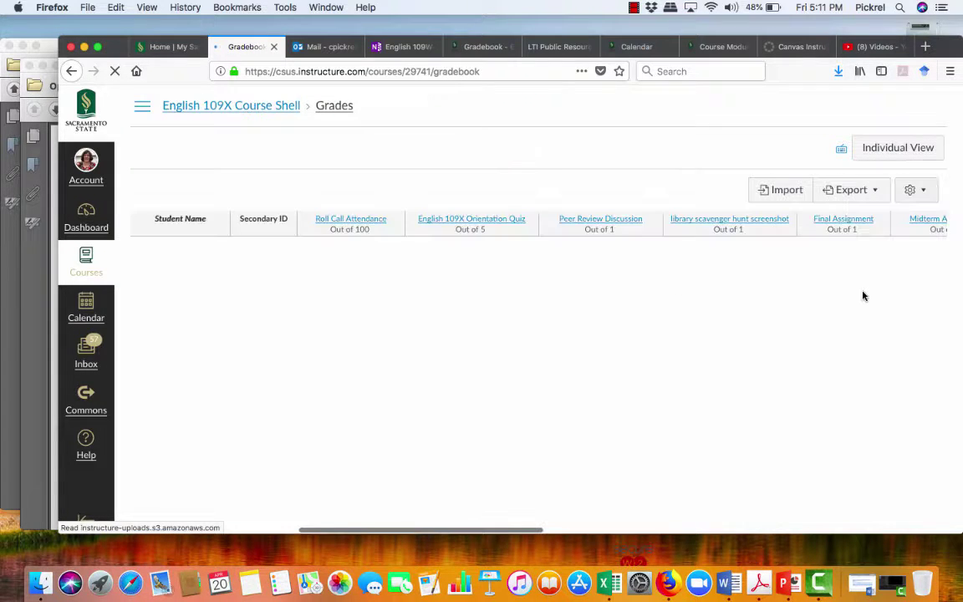
scroll(864, 295, "right", 10)
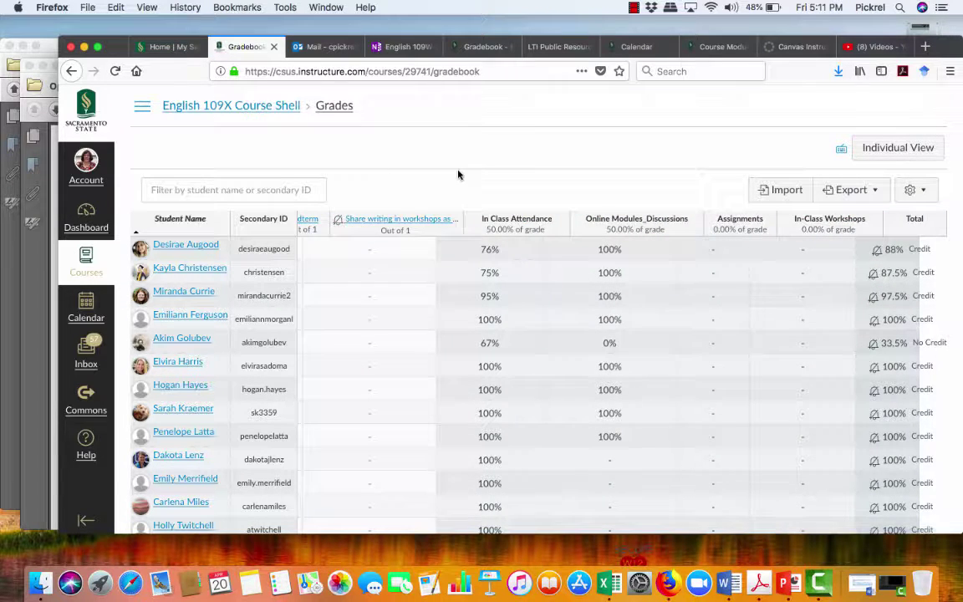
key("super+Left")
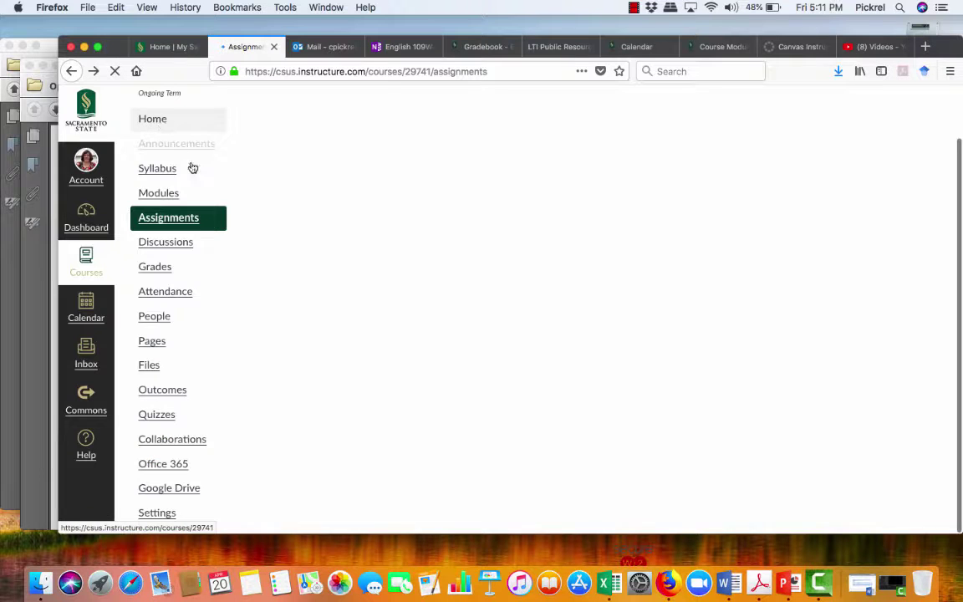